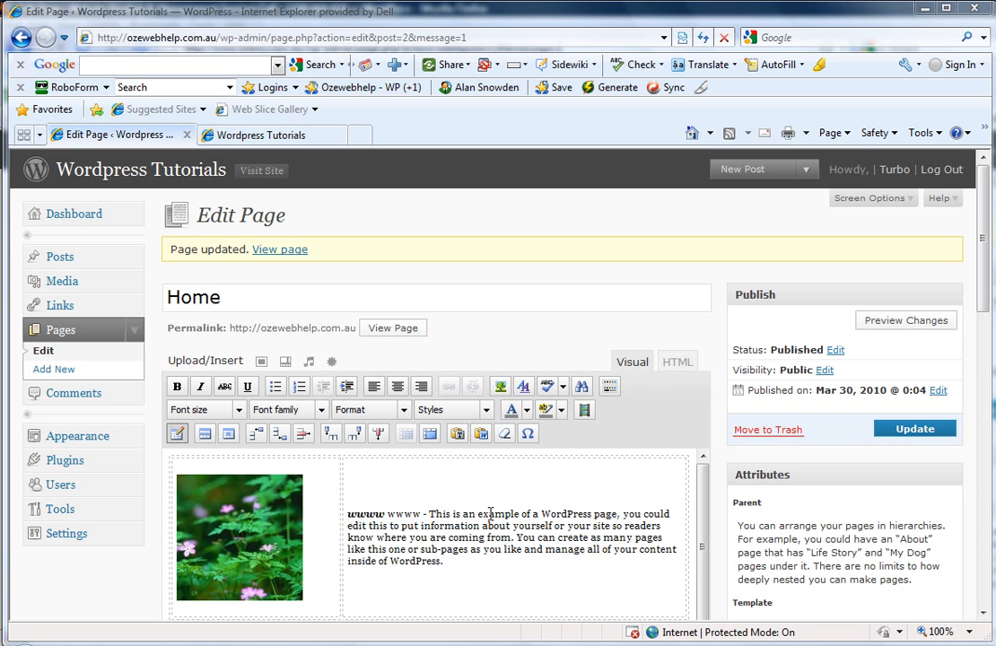
Centre the pink wildflower image within its cell in the first table row of the Home page.
{"action": "left_click", "coordinate": [521, 545]}
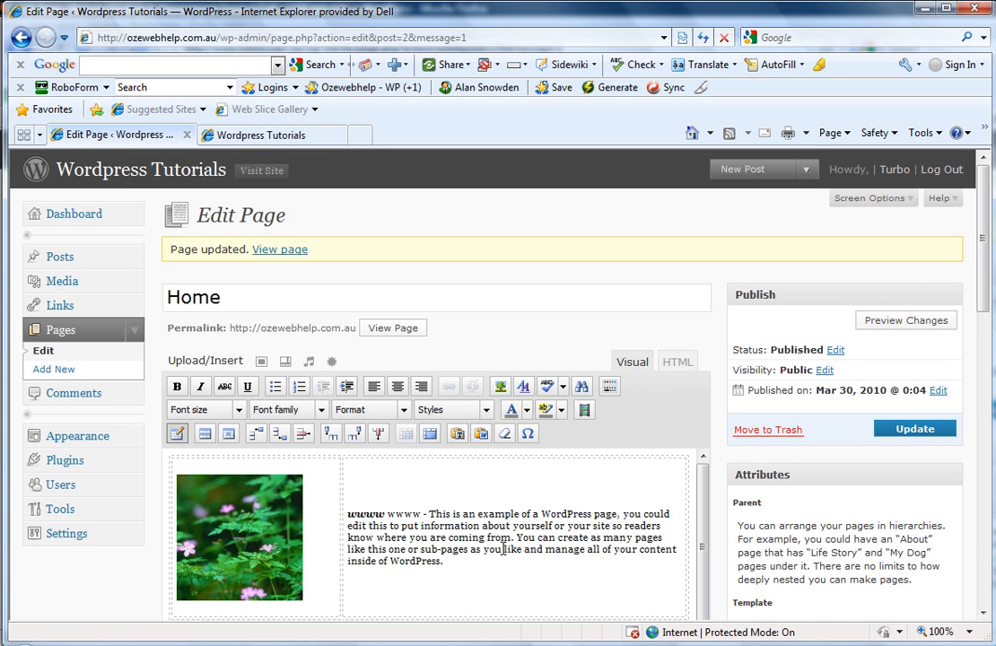
{"action": "left_click_drag", "start_coordinate": [985, 261], "coordinate": [985, 334]}
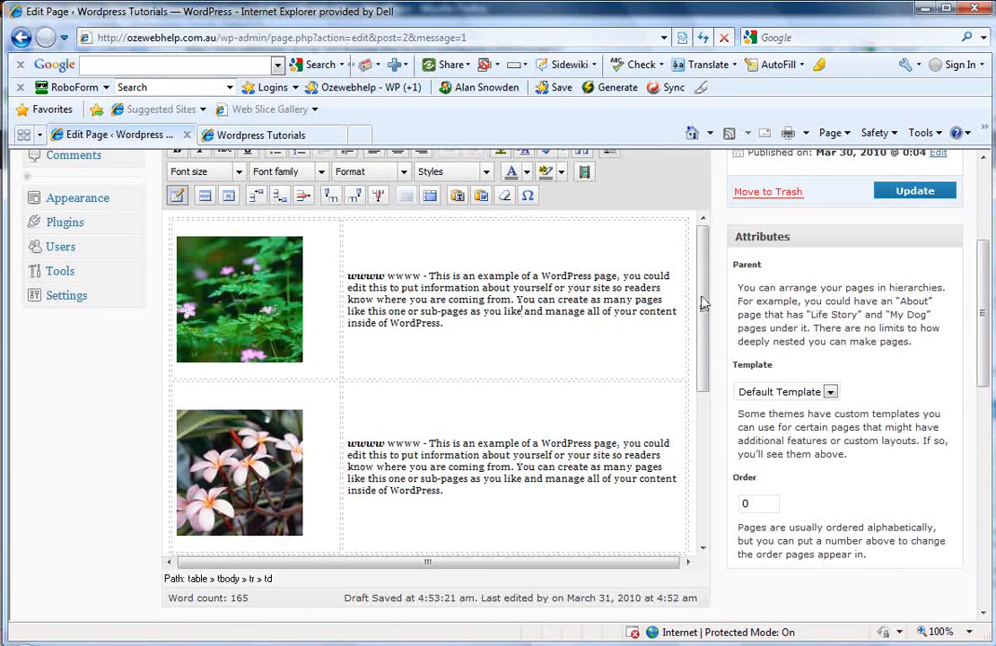
{"action": "scroll", "coordinate": [704, 325], "scroll_direction": "down", "scroll_amount": 1}
{"action": "left_click_drag", "start_coordinate": [704, 325], "coordinate": [707, 291]}
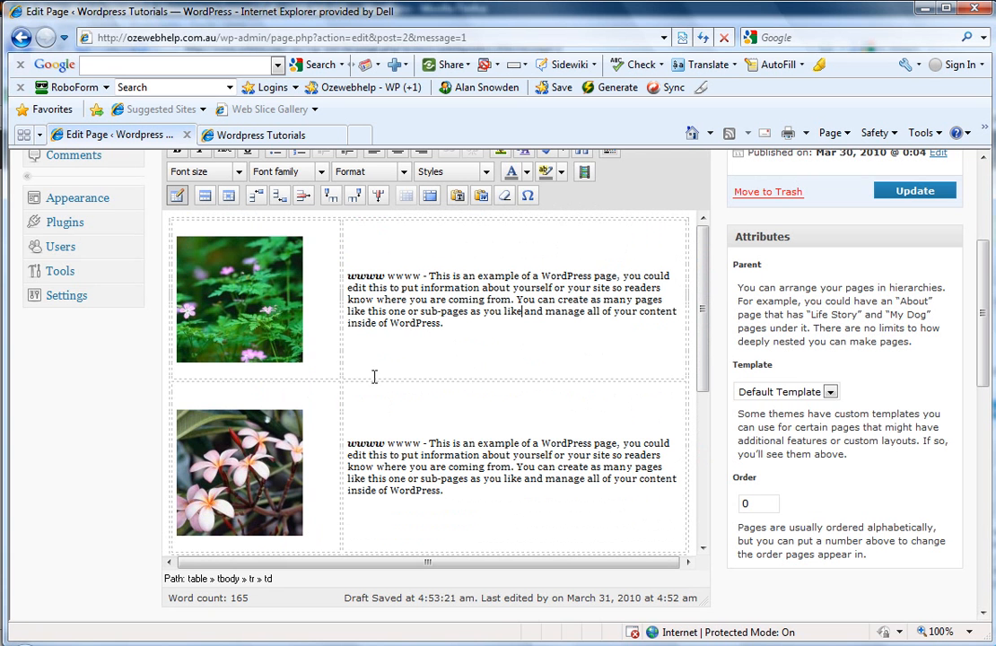
{"action": "left_click", "coordinate": [237, 305]}
{"action": "scroll", "coordinate": [438, 321], "scroll_direction": "up", "scroll_amount": 1}
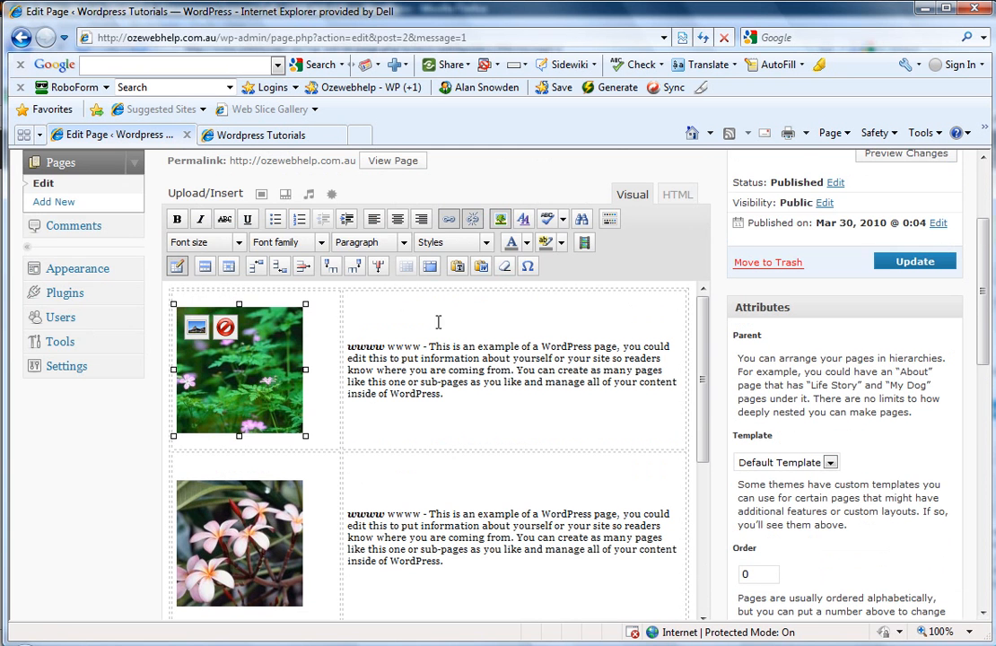
{"action": "left_click", "coordinate": [398, 221]}
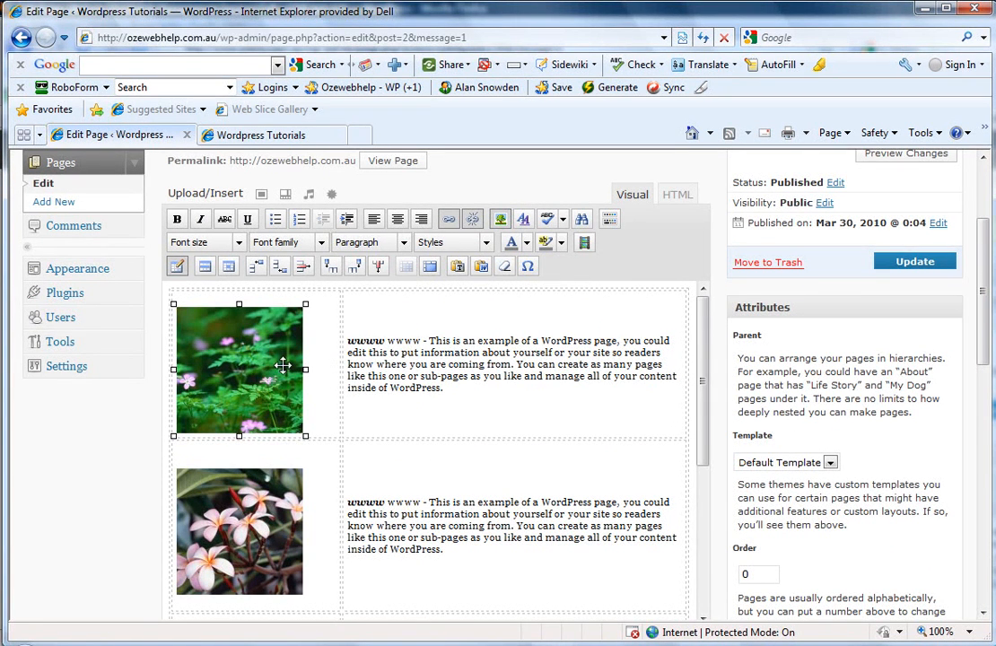
{"action": "left_click", "coordinate": [398, 220]}
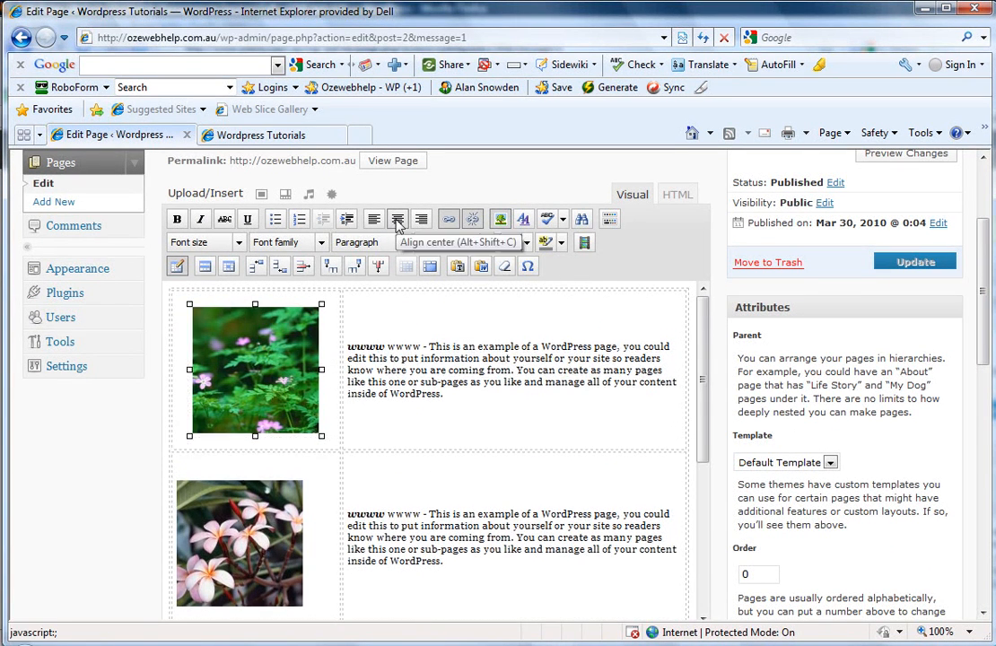
Set the vertical alignment of the text cell beside the wildflower image to Top, updating only the current cell.
{"action": "left_click", "coordinate": [500, 413]}
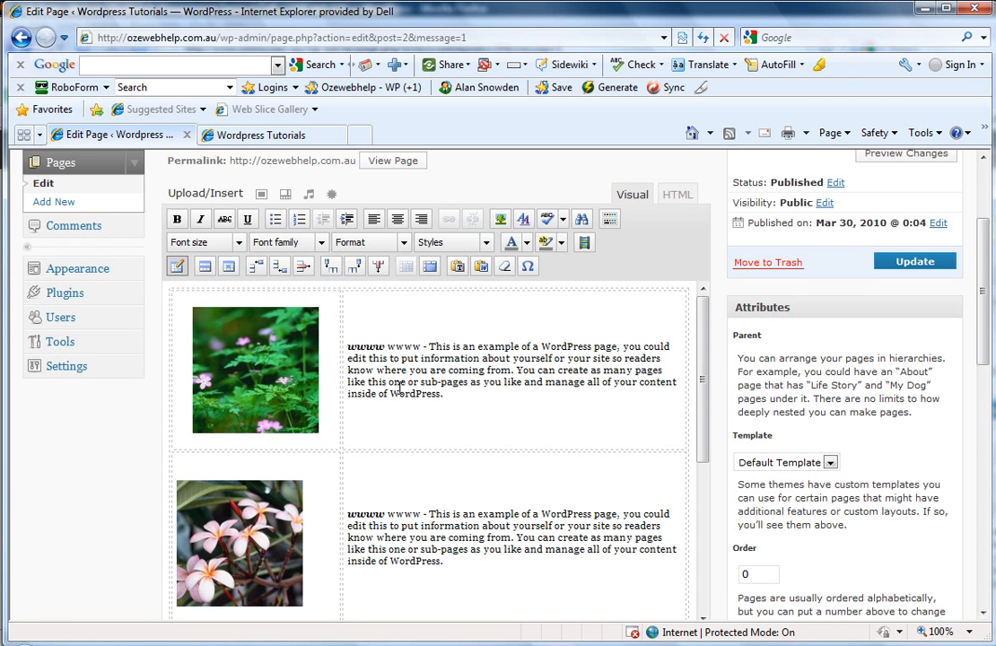
{"action": "left_click", "coordinate": [230, 272]}
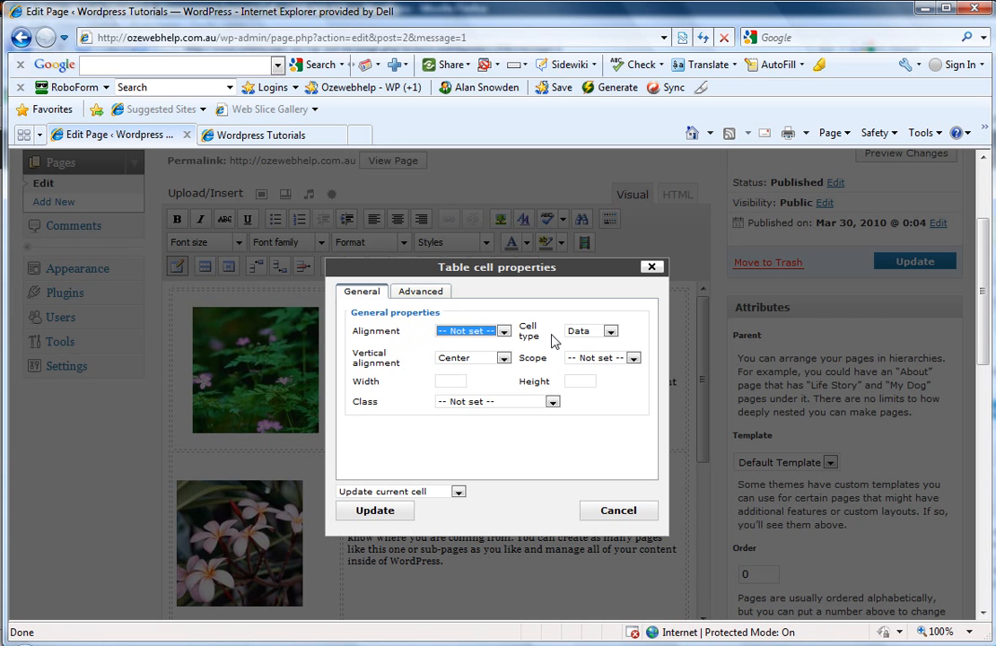
{"action": "left_click", "coordinate": [505, 360]}
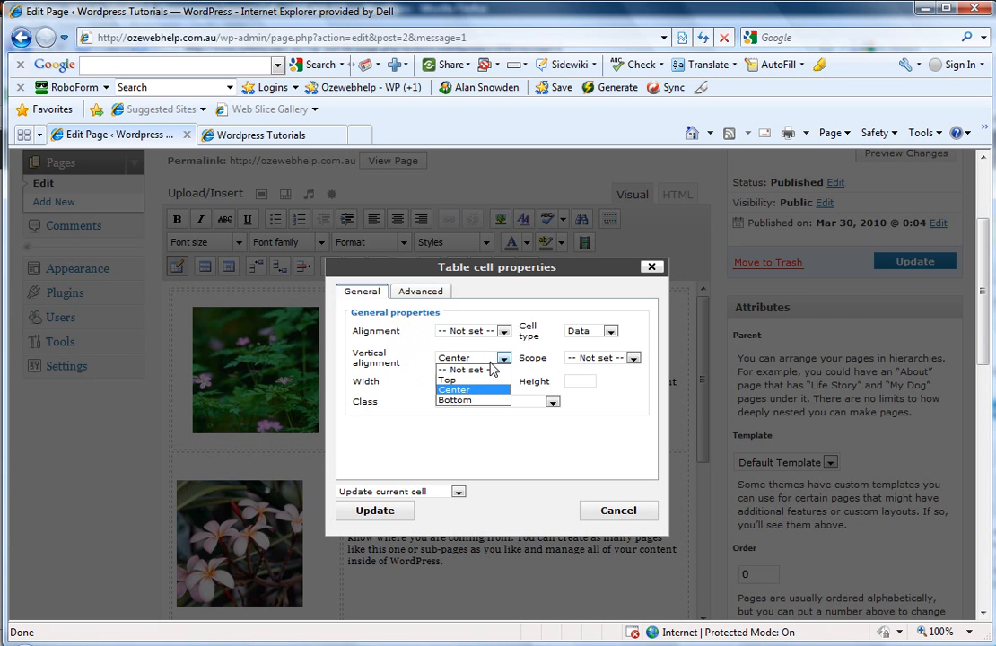
{"action": "left_click", "coordinate": [448, 382]}
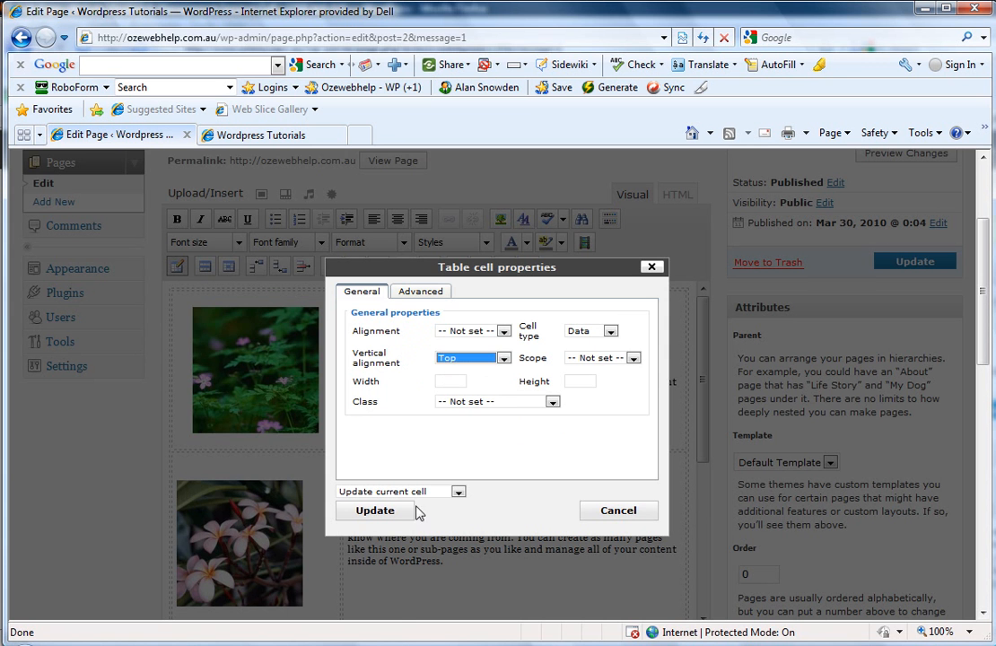
{"action": "left_click", "coordinate": [384, 512]}
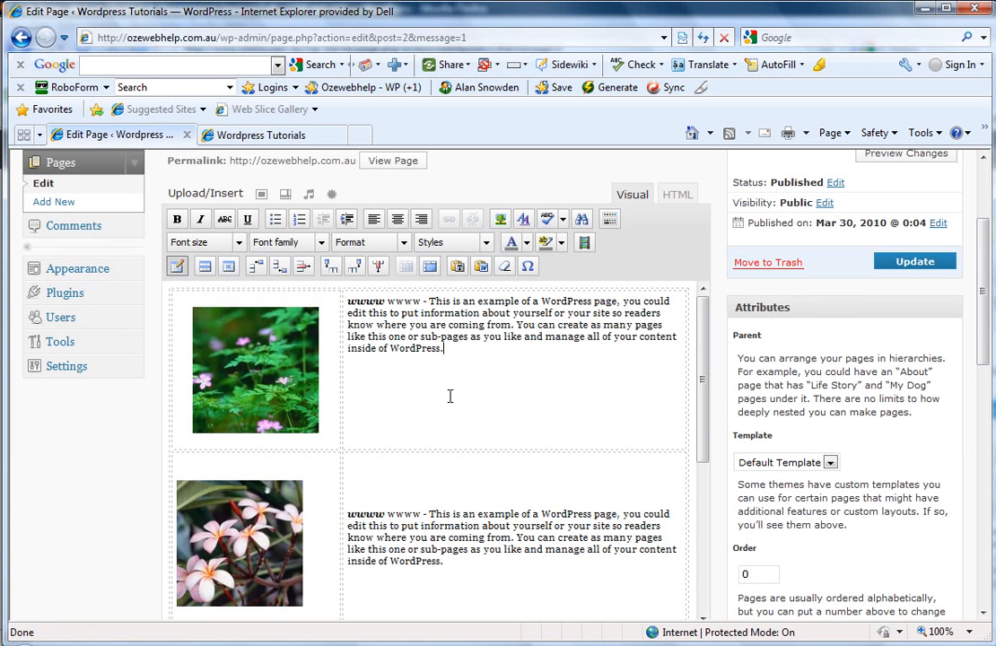
{"action": "scroll", "coordinate": [502, 445], "scroll_direction": "down", "scroll_amount": 2}
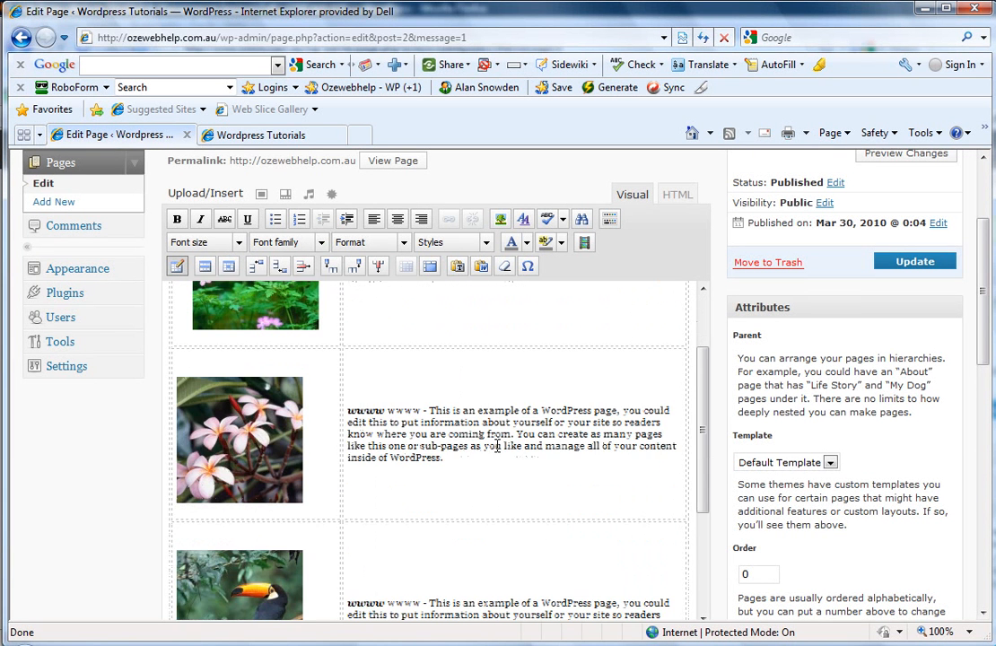
{"action": "scroll", "coordinate": [497, 446], "scroll_direction": "up", "scroll_amount": 1}
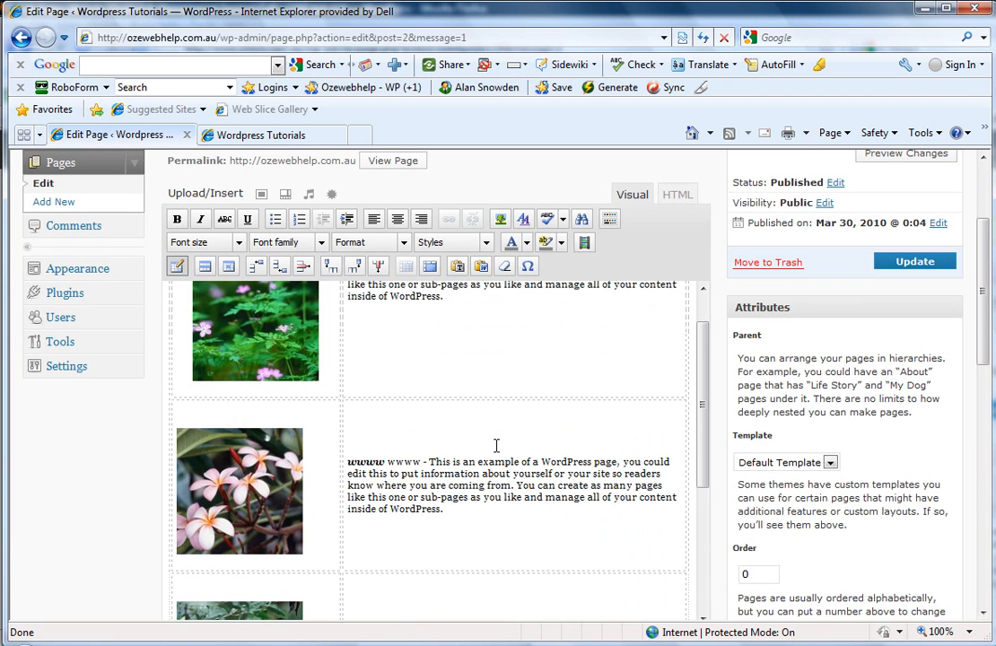
{"action": "scroll", "coordinate": [496, 447], "scroll_direction": "down", "scroll_amount": 2}
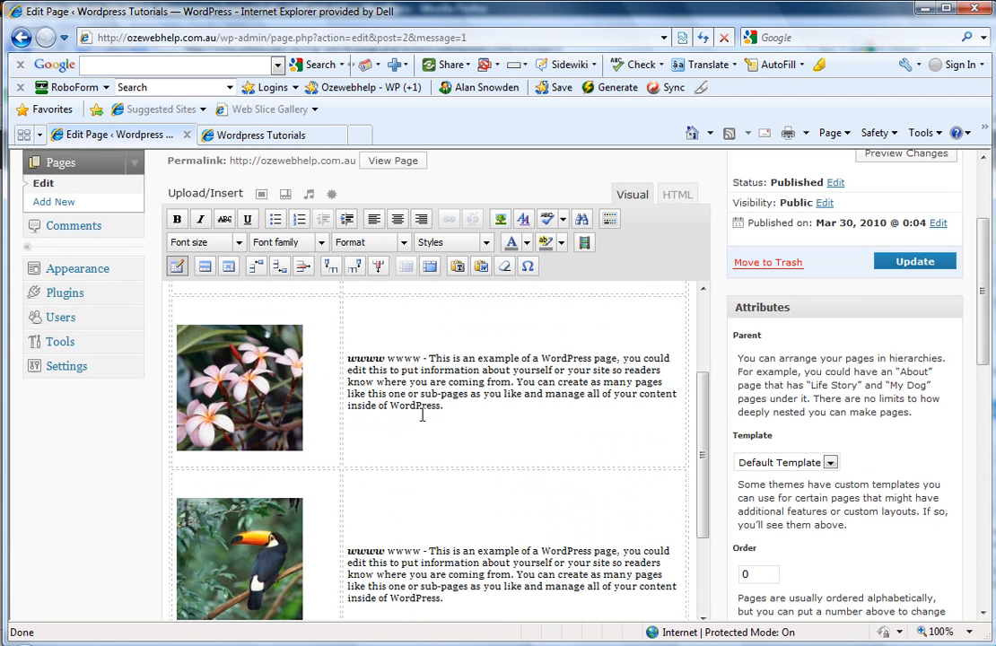
{"action": "left_click_drag", "start_coordinate": [449, 405], "coordinate": [346, 359]}
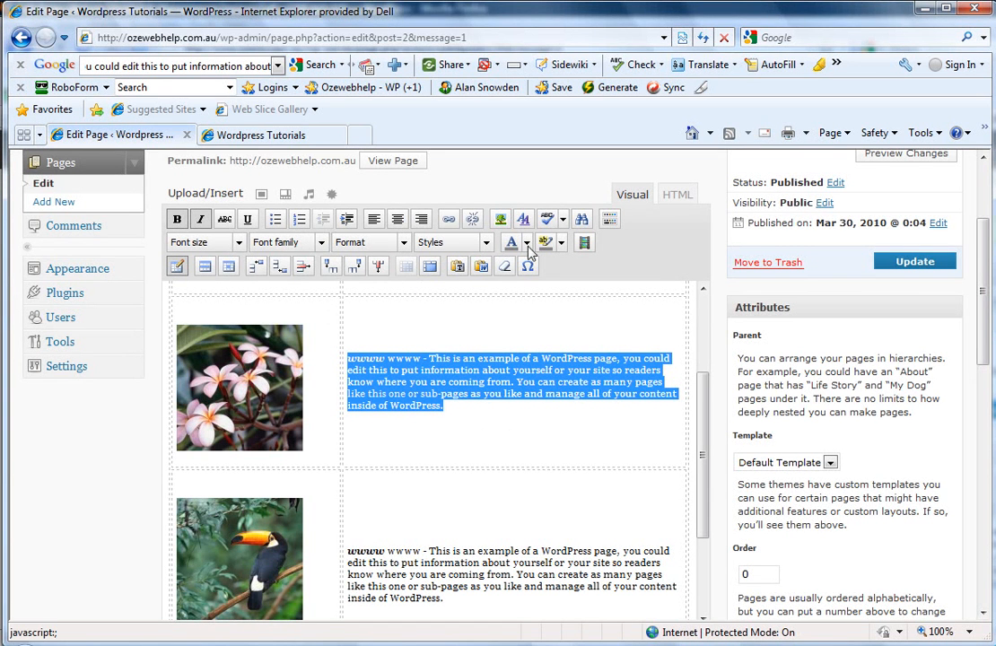
{"action": "left_click", "coordinate": [387, 344]}
Try to merge the cells of the first empty table row below the toucan image.
{"action": "scroll", "coordinate": [458, 397], "scroll_direction": "down", "scroll_amount": 5}
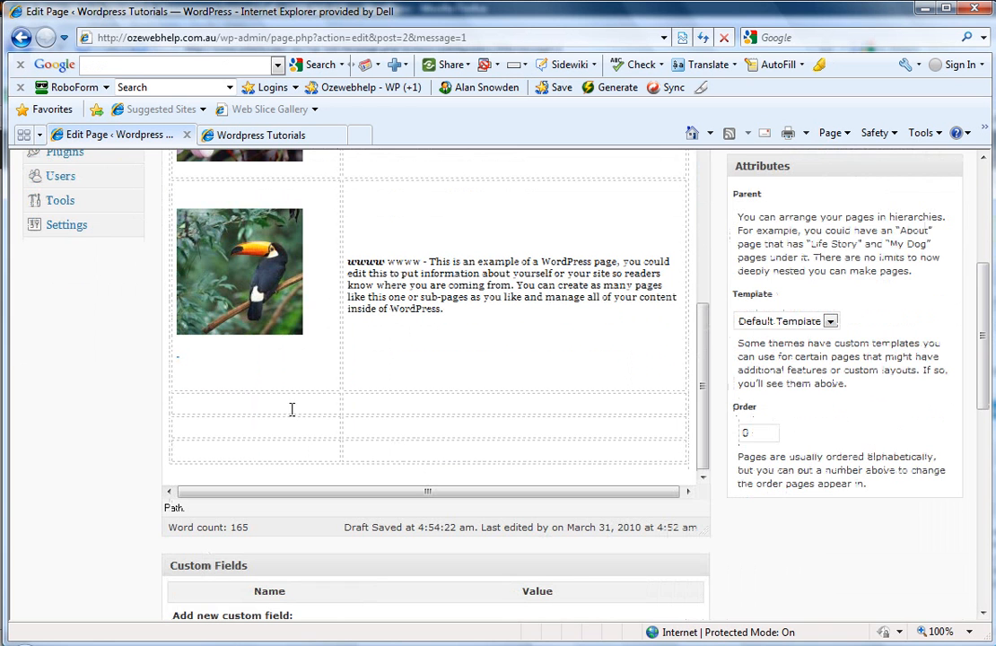
{"action": "left_click", "coordinate": [355, 401]}
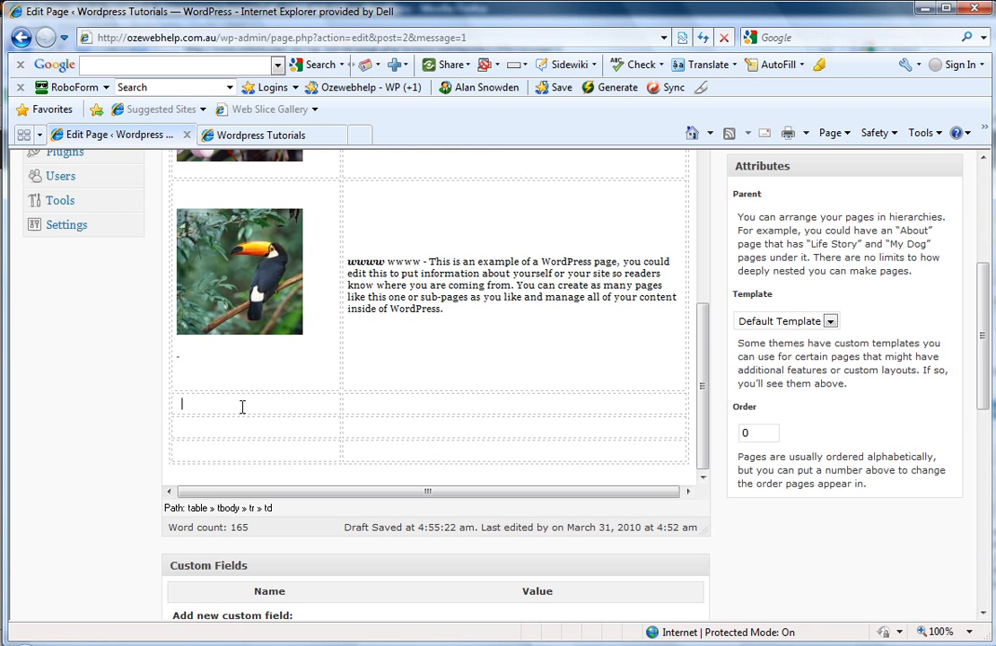
{"action": "scroll", "coordinate": [781, 467], "scroll_direction": "up", "scroll_amount": 3}
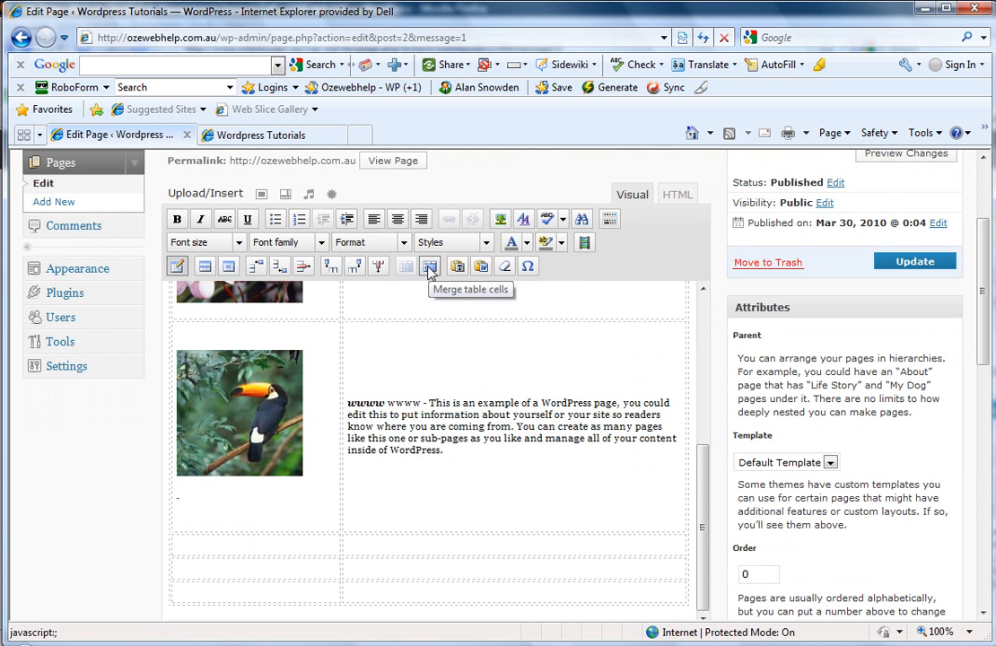
{"action": "left_click", "coordinate": [430, 267]}
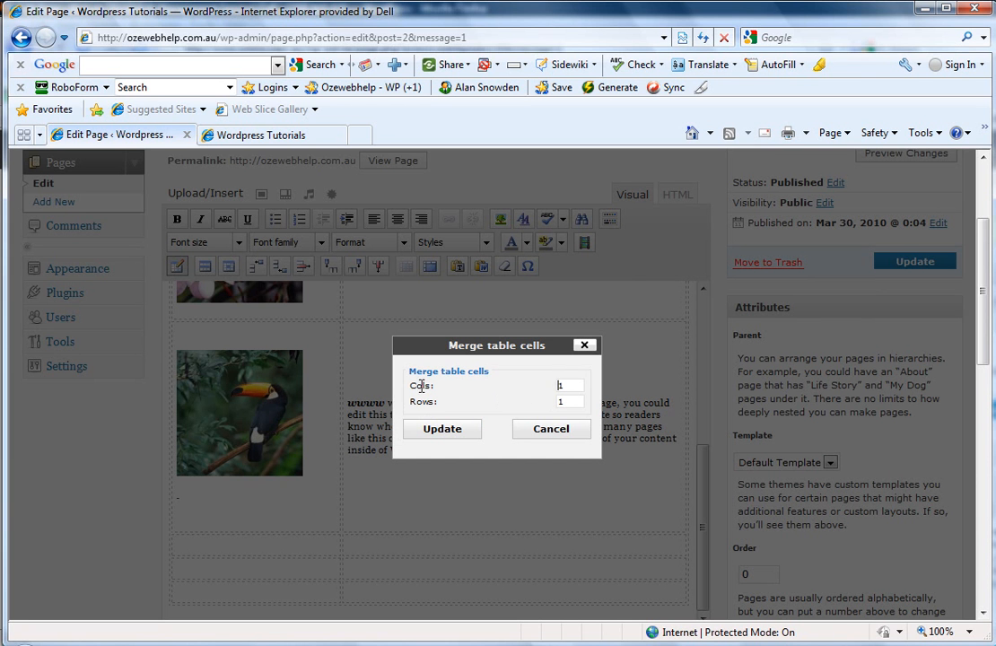
{"action": "double_click", "coordinate": [563, 385]}
{"action": "left_click", "coordinate": [441, 430]}
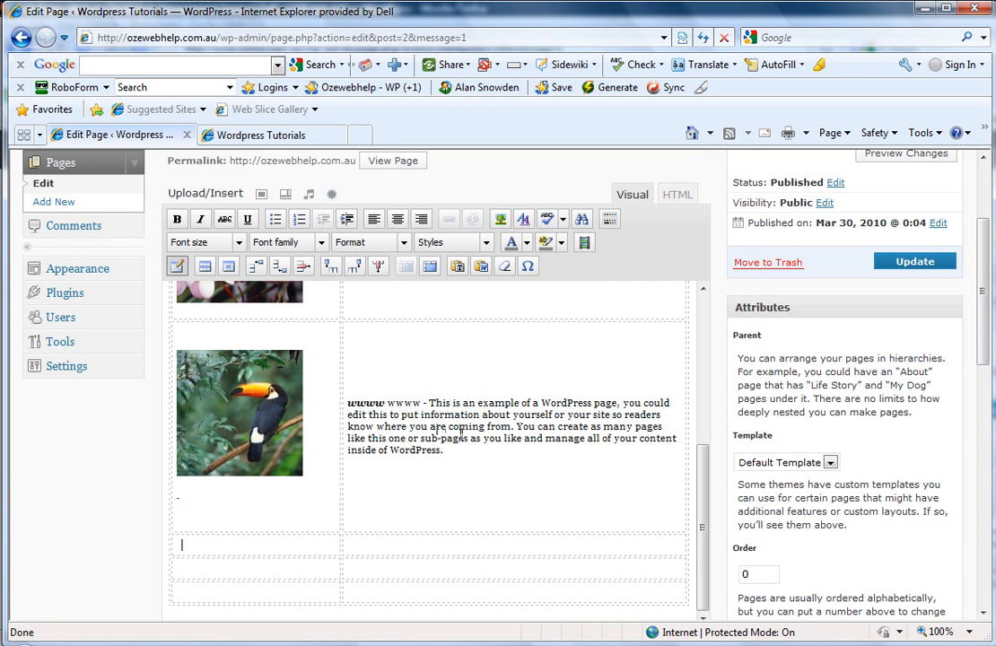
Merge the first empty row's cells below the toucan image, setting Cols to 2.
{"action": "scroll", "coordinate": [458, 438], "scroll_direction": "down", "scroll_amount": 3}
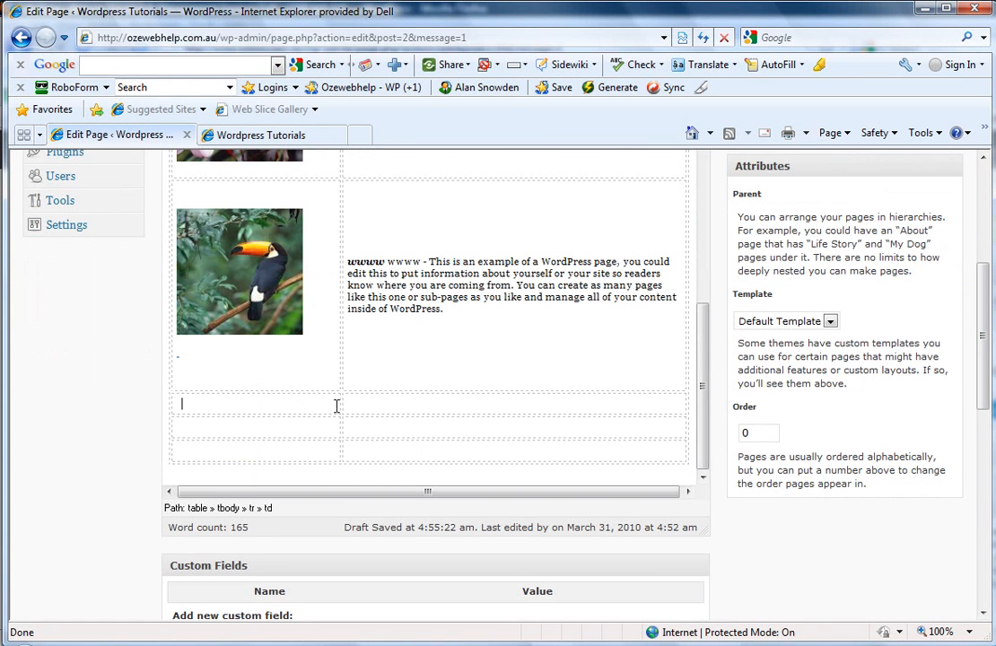
{"action": "scroll", "coordinate": [436, 413], "scroll_direction": "up", "scroll_amount": 3}
{"action": "scroll", "coordinate": [436, 413], "scroll_direction": "up", "scroll_amount": 5}
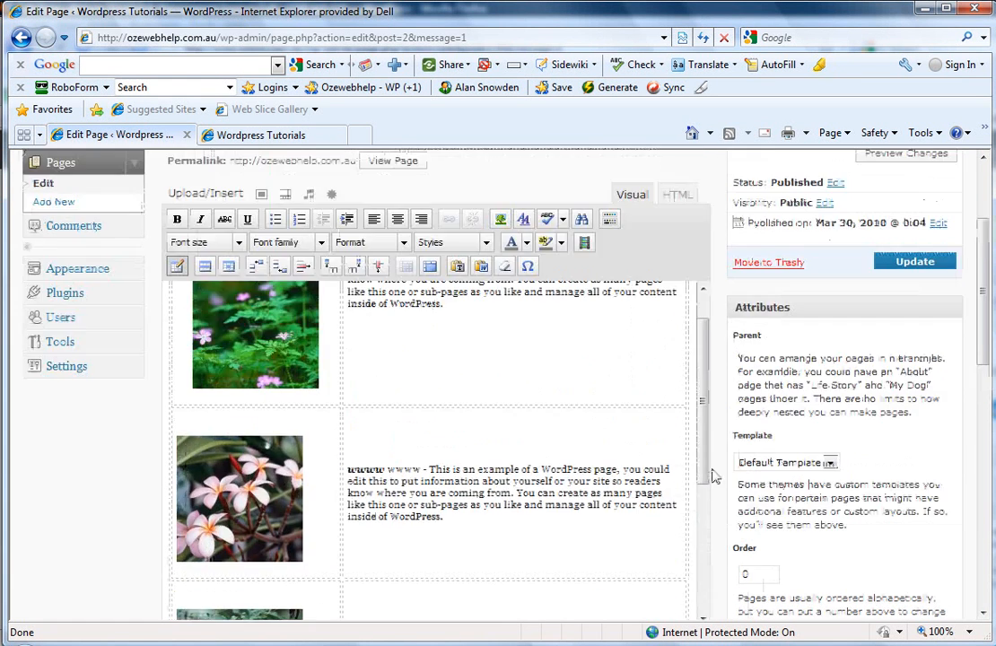
{"action": "left_click", "coordinate": [430, 266]}
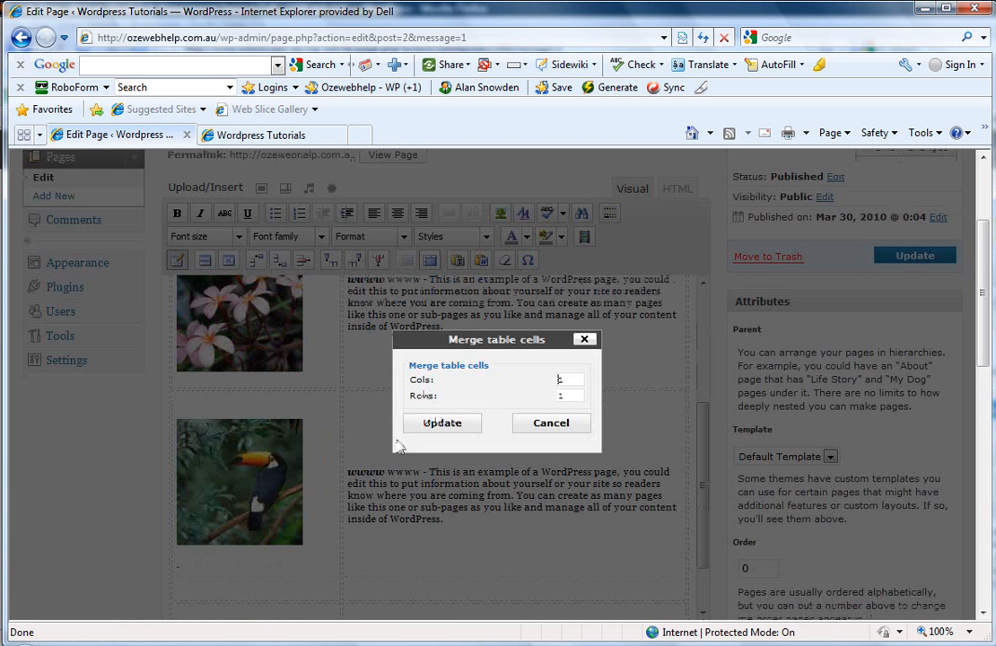
{"action": "double_click", "coordinate": [563, 382]}
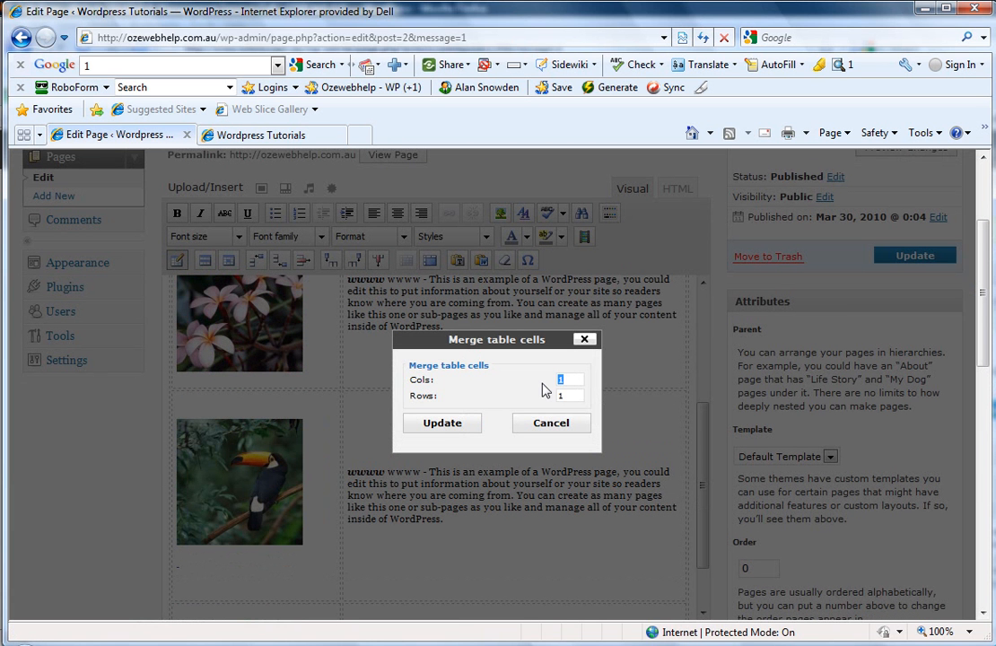
{"action": "type", "text": "2"}
{"action": "left_click", "coordinate": [447, 427]}
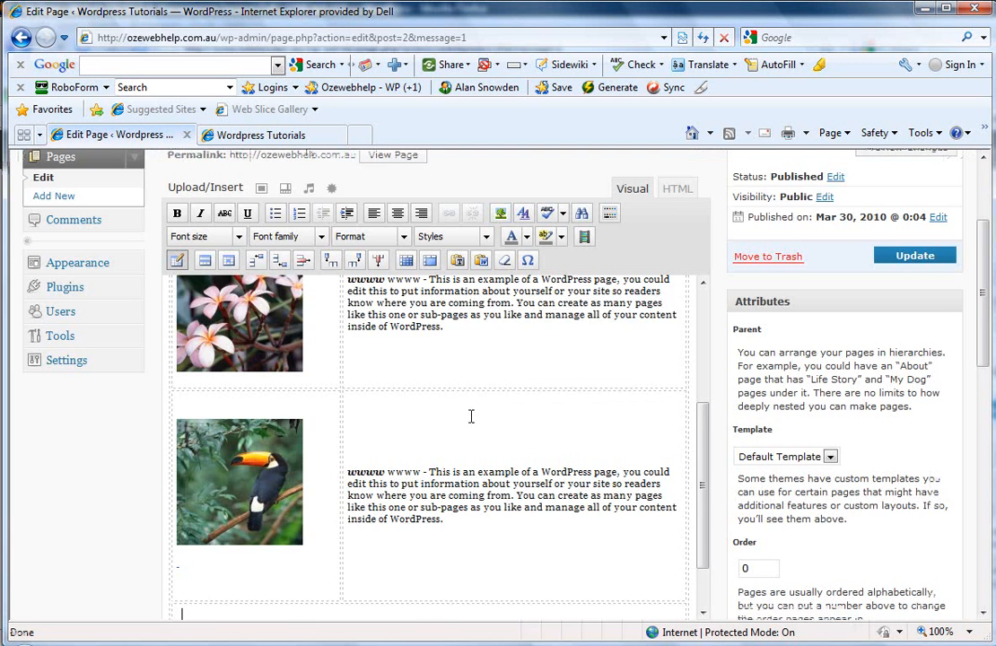
Split the merged cell below the toucan row back into separate cells.
{"action": "scroll", "coordinate": [471, 416], "scroll_direction": "down", "scroll_amount": 5}
{"action": "left_click", "coordinate": [347, 462]}
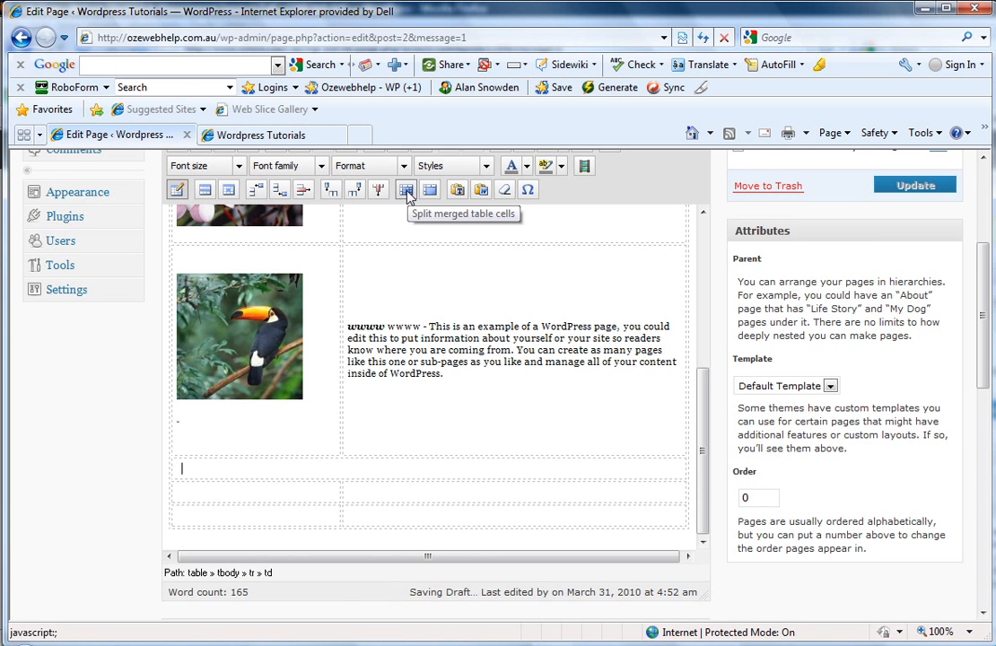
{"action": "left_click", "coordinate": [408, 195]}
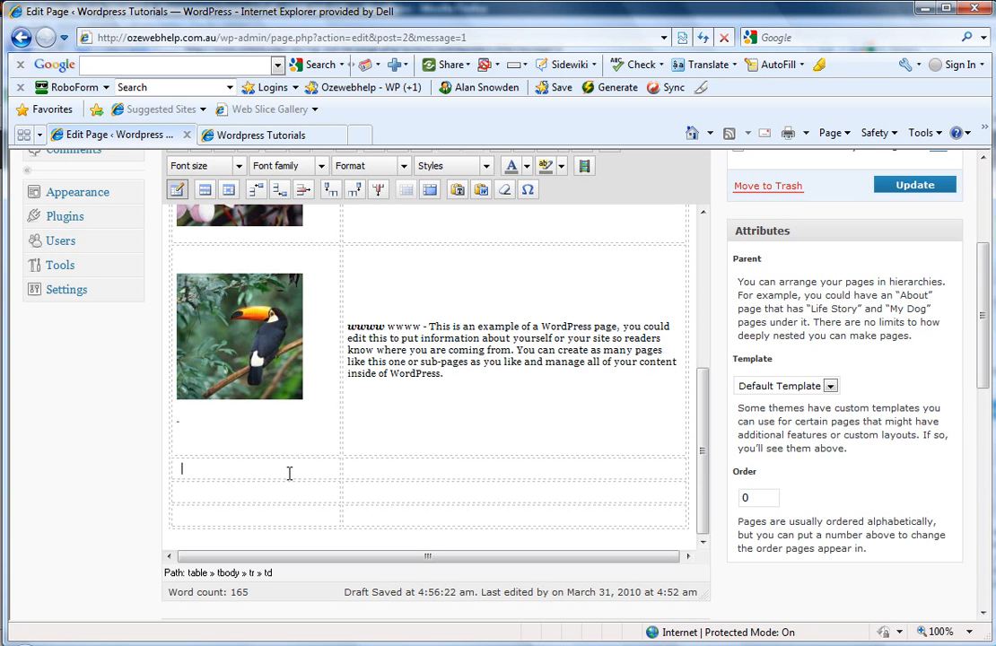
Delete the first empty table row below the toucan row, and insert a new row before and after the current row.
{"action": "left_click", "coordinate": [303, 191]}
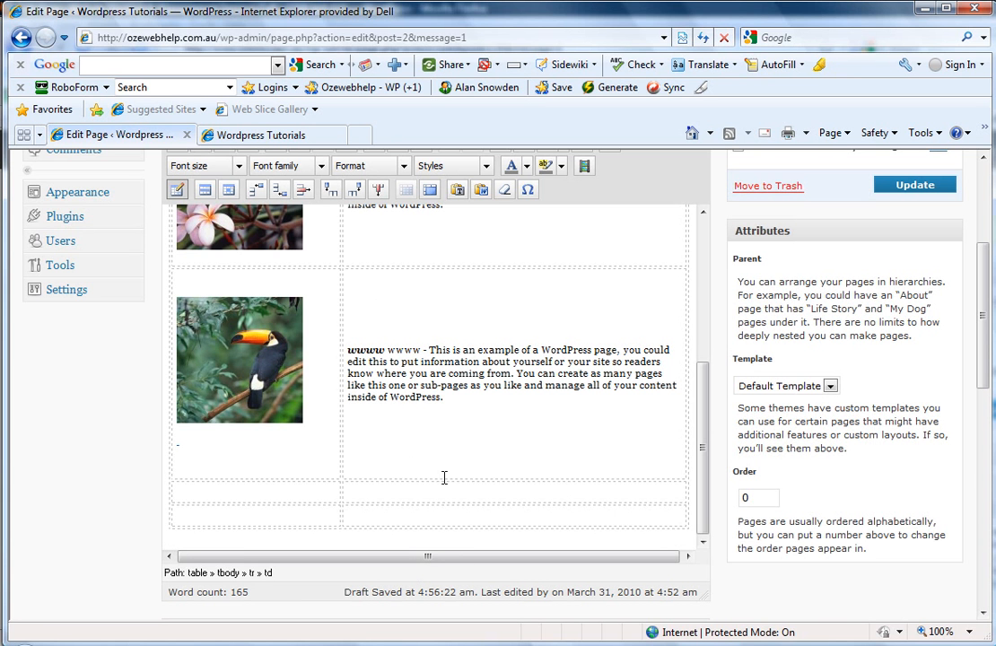
{"action": "left_click", "coordinate": [256, 191]}
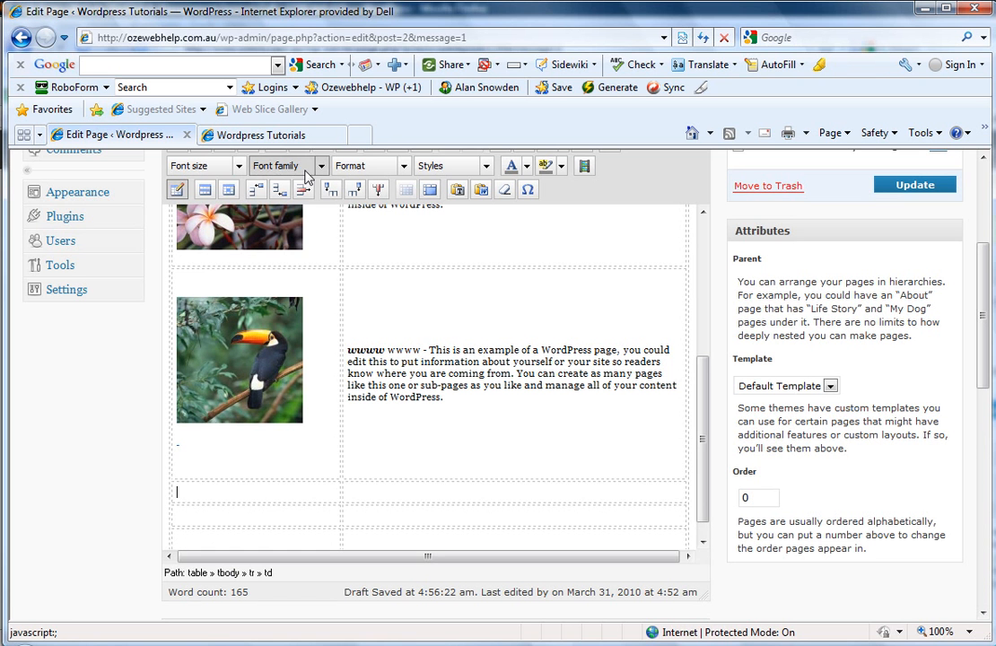
{"action": "left_click", "coordinate": [280, 191]}
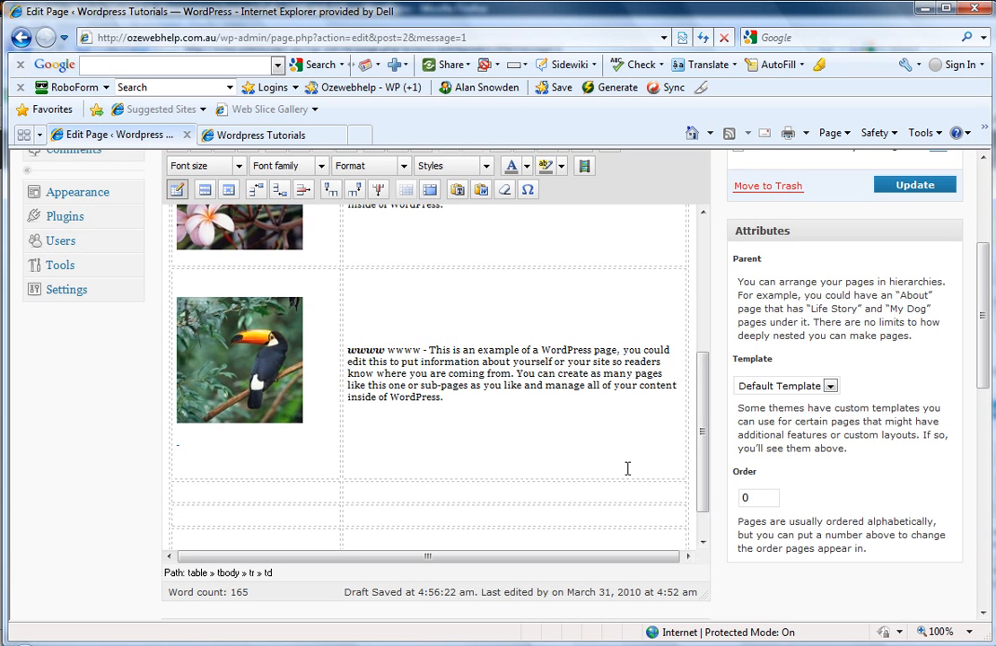
{"action": "left_click_drag", "start_coordinate": [701, 482], "coordinate": [692, 440]}
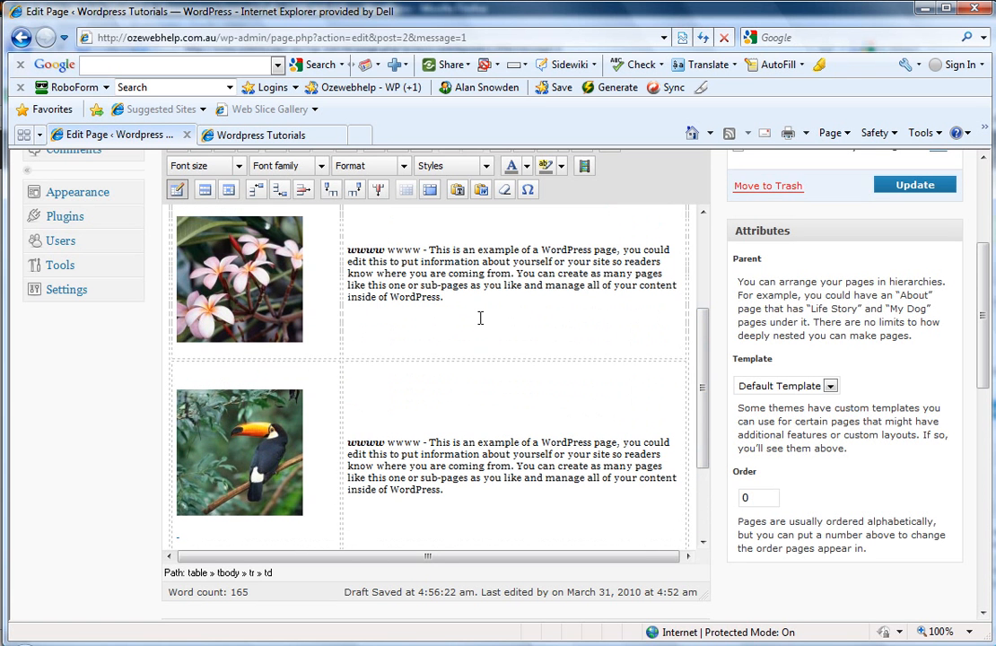
{"action": "scroll", "coordinate": [481, 317], "scroll_direction": "up", "scroll_amount": 6}
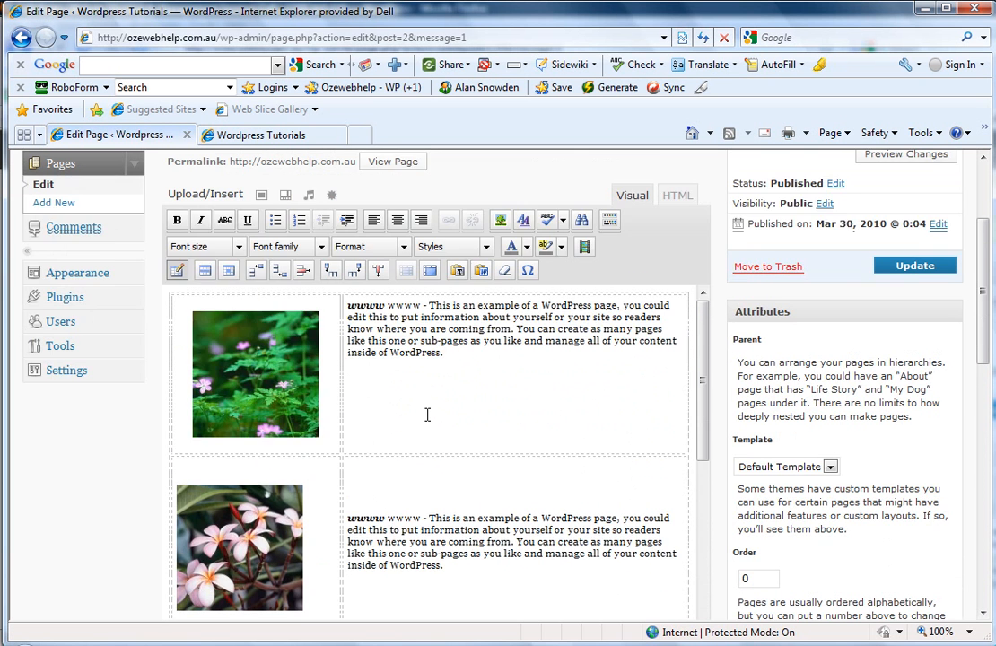
{"action": "scroll", "coordinate": [427, 415], "scroll_direction": "up", "scroll_amount": 1}
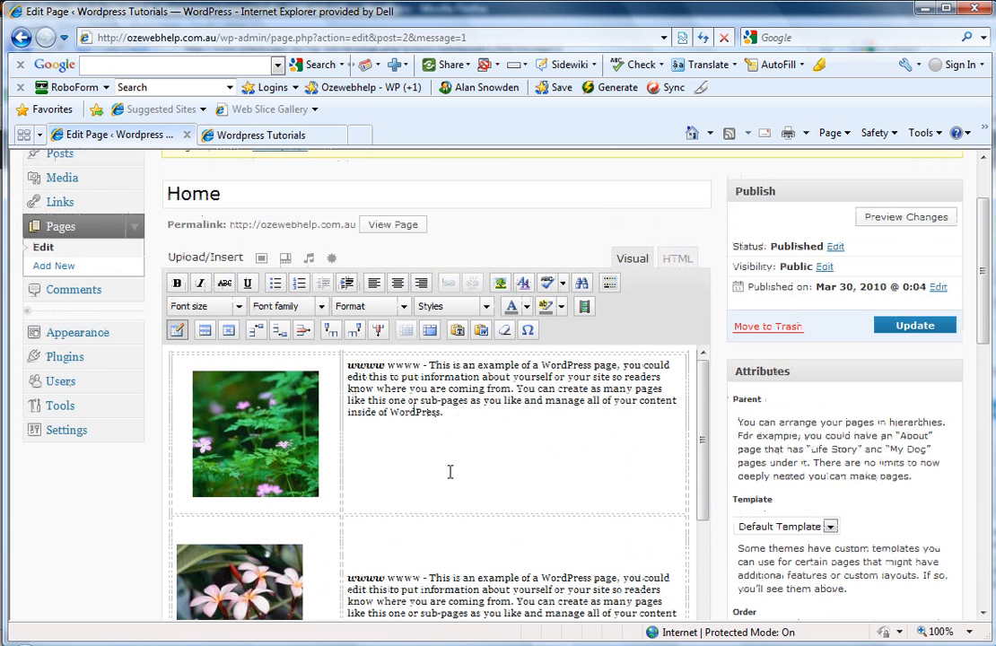